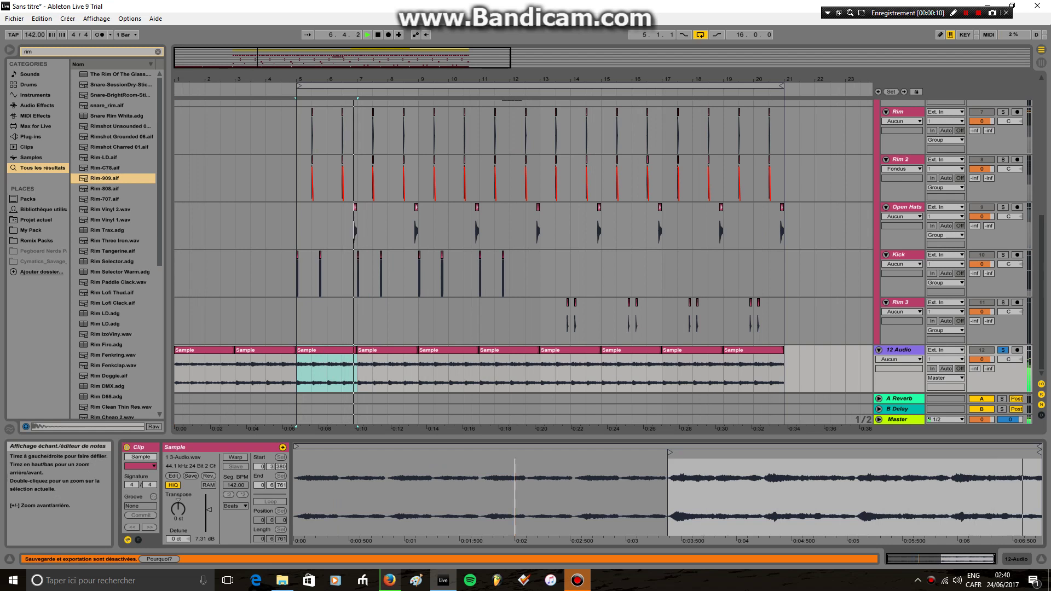
Solo the Rim 3 track and play it from bar 13
click(387, 350)
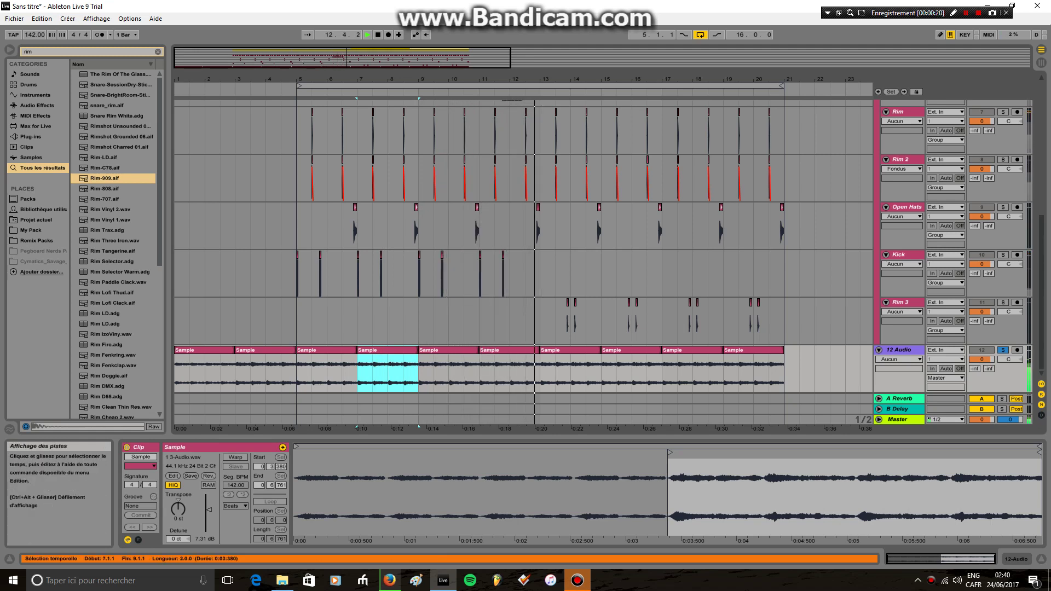
click(540, 323)
key(space)
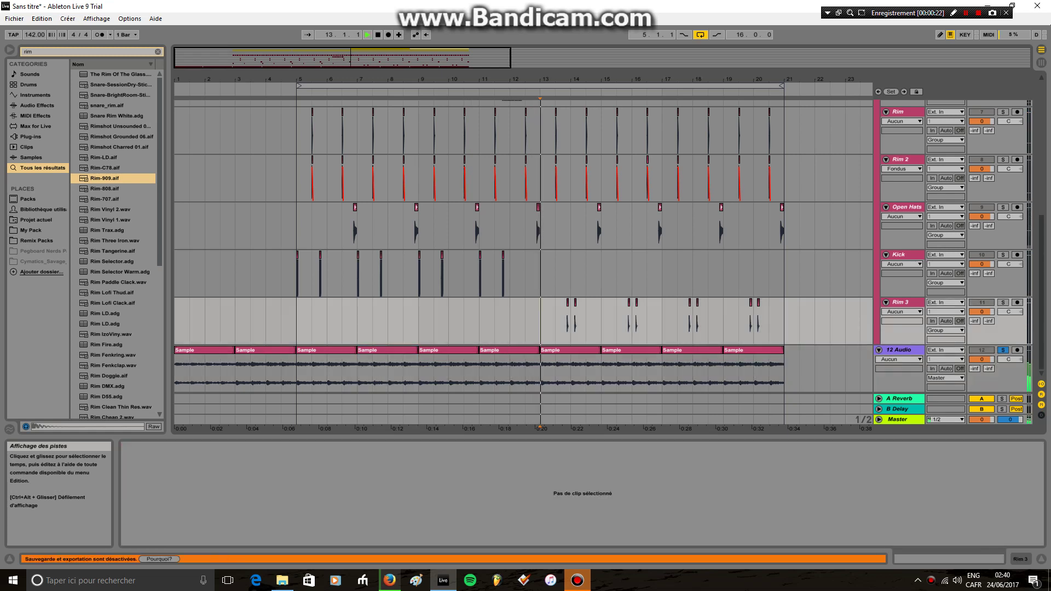
key(space)
click(1003, 302)
key(space)
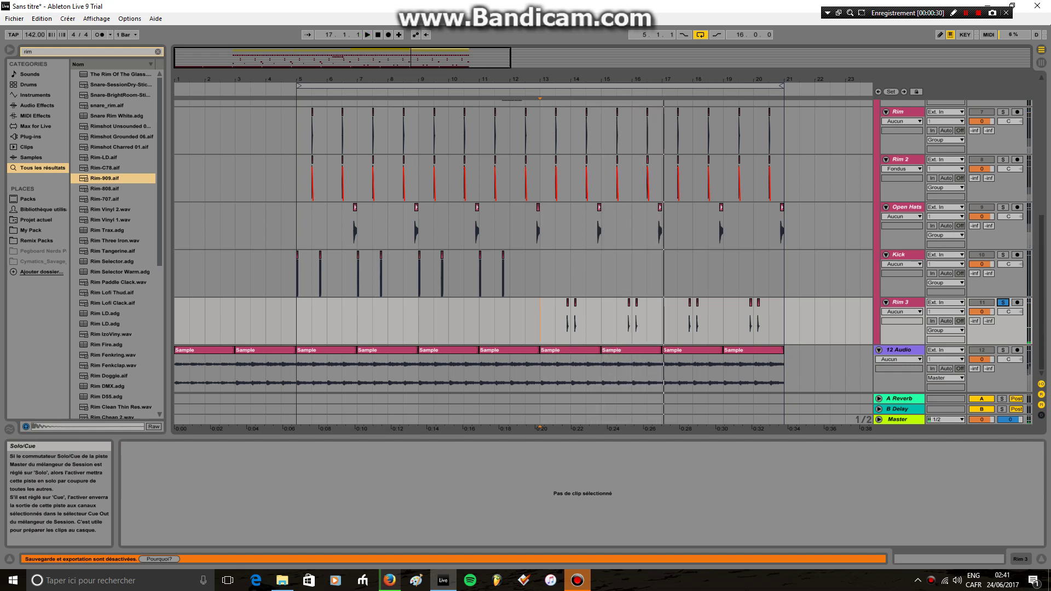
Audition the Kick and Open Hats tracks one at a time in solo, starting from bar 5
click(297, 277)
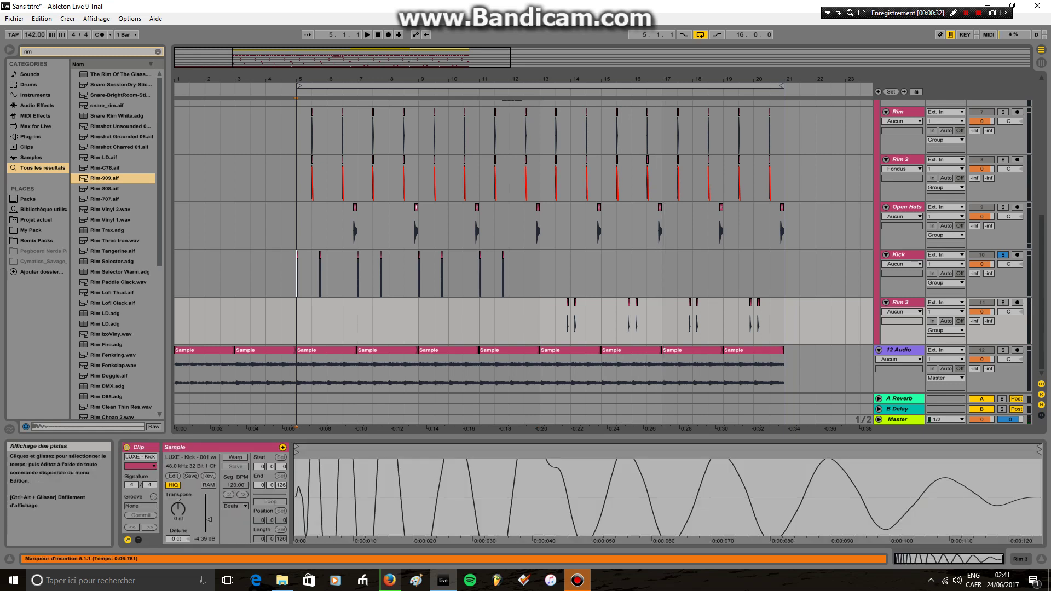
key(space)
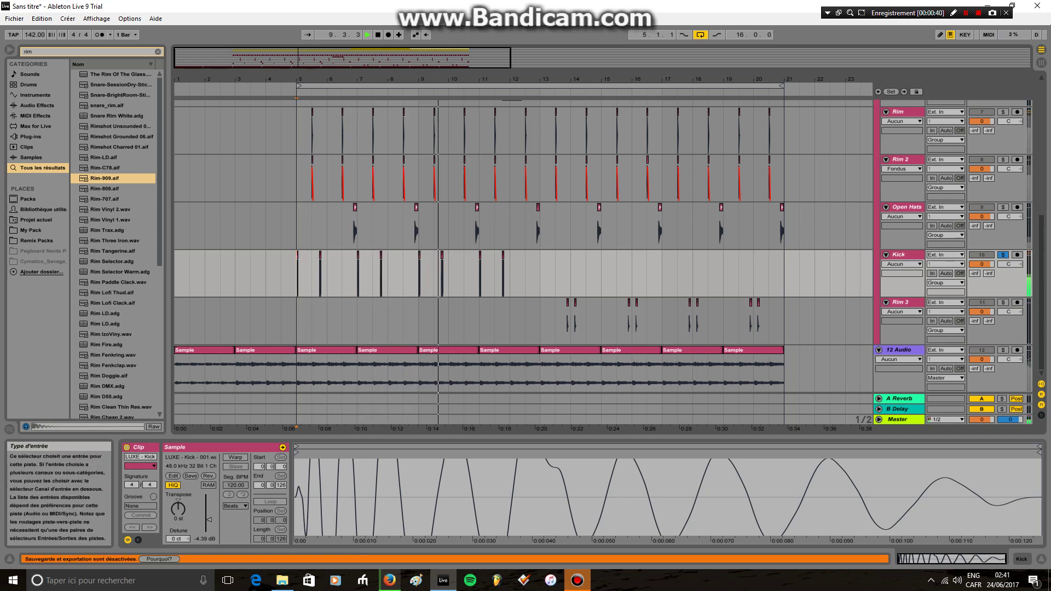
scroll(945, 280, up, 2)
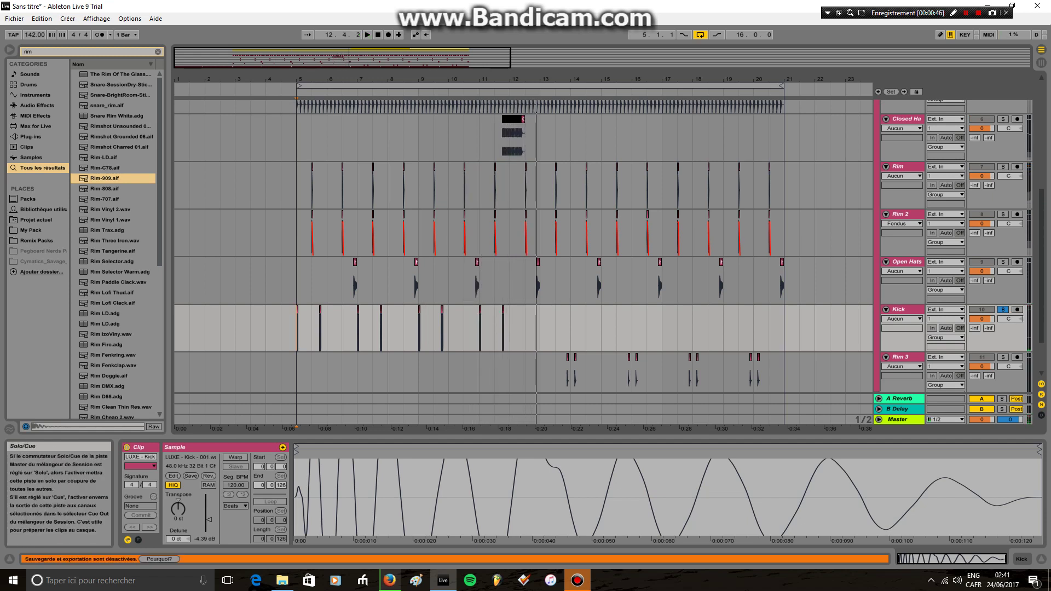
click(1003, 262)
click(296, 284)
key(space)
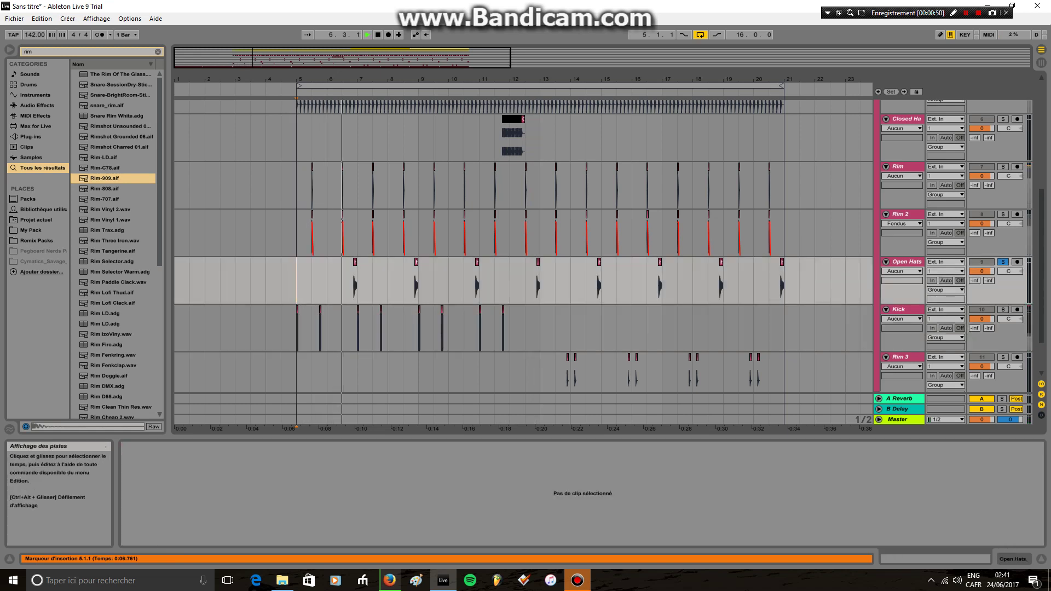
key(space)
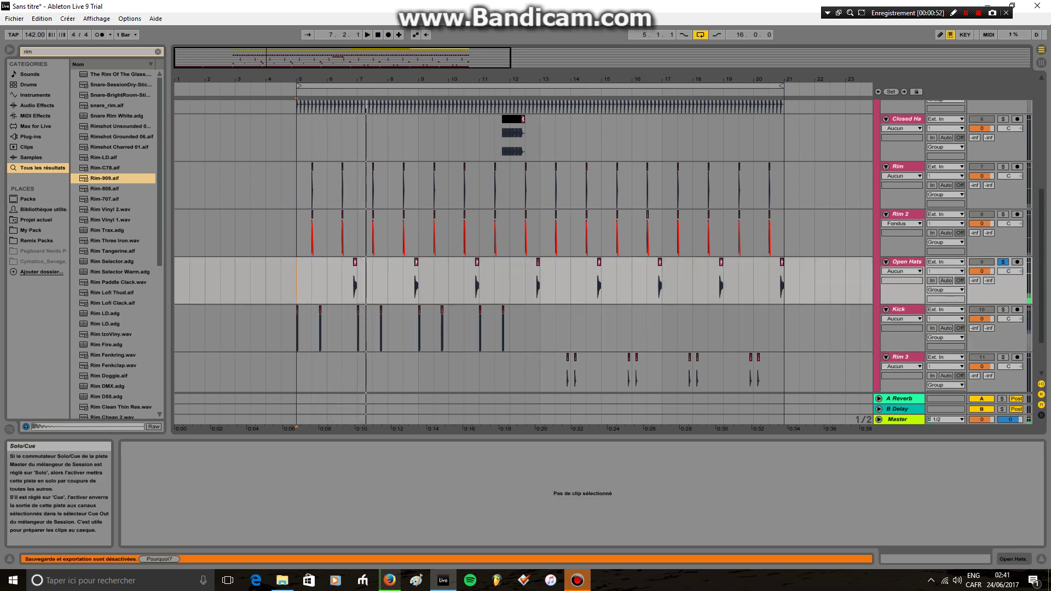
Audition the Rim 2 and Rim tracks one at a time in solo, starting from bar 5
click(1003, 215)
click(296, 236)
key(space)
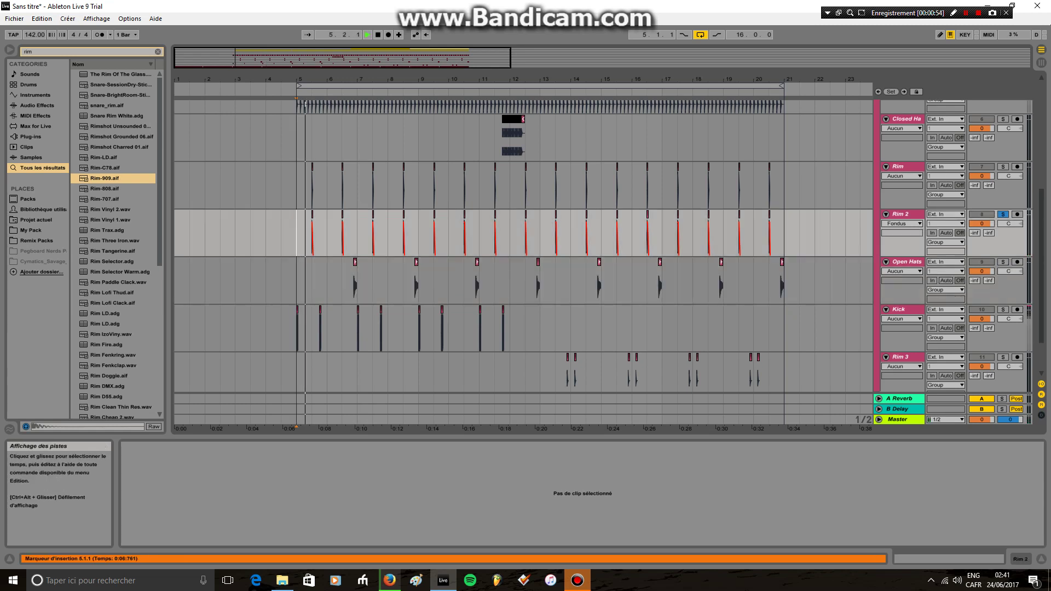
scroll(997, 244, up, 5)
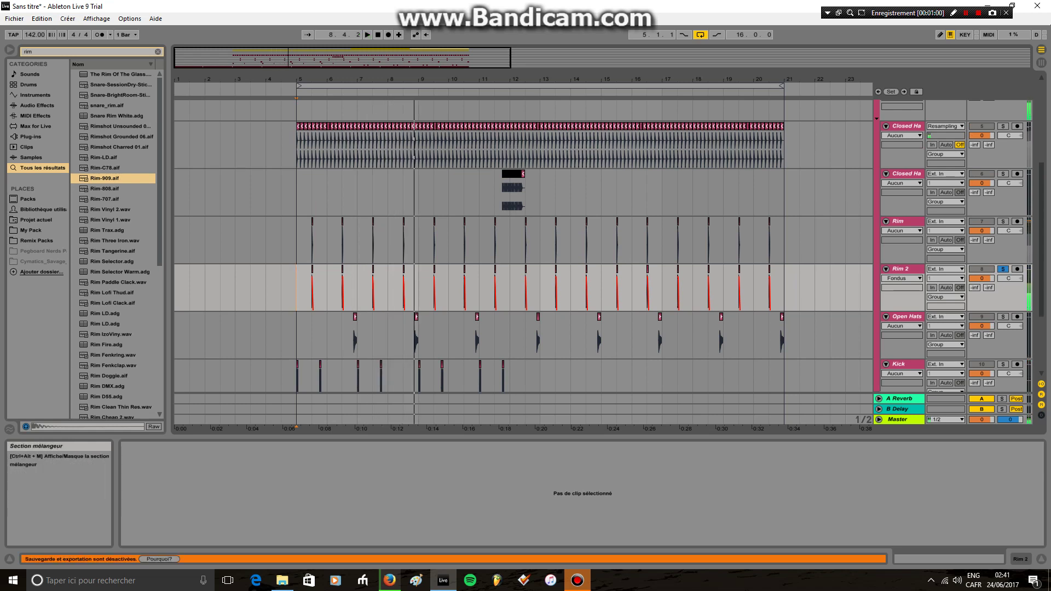
click(1003, 221)
click(297, 288)
click(296, 240)
key(space)
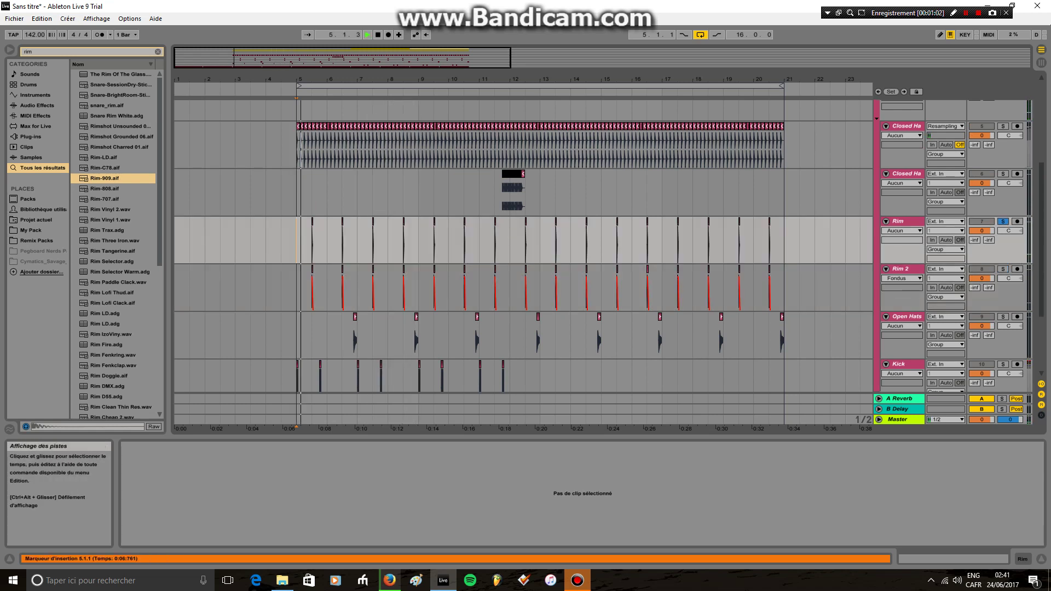
key(ctrl+s)
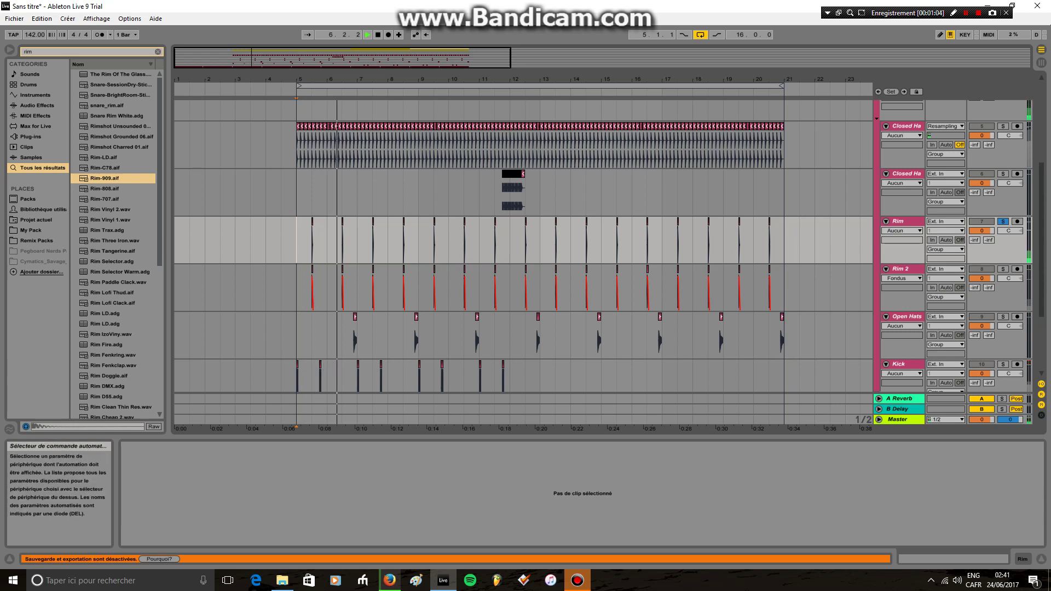
Solo the second Closed Hats track and play it from bar 9 through its short roll
scroll(985, 274, up, 3)
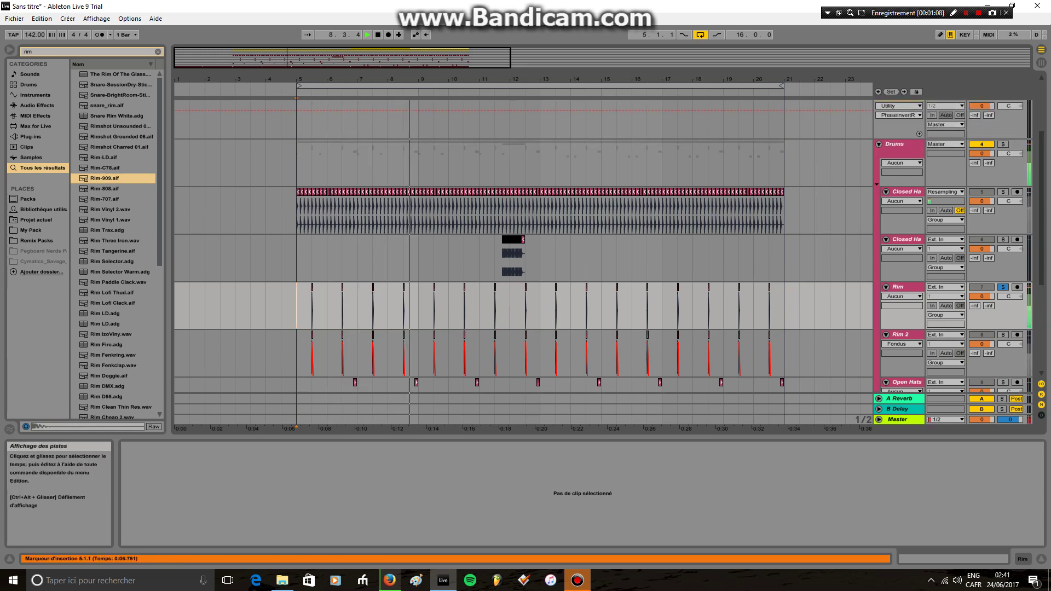
key(space)
click(419, 260)
click(1003, 239)
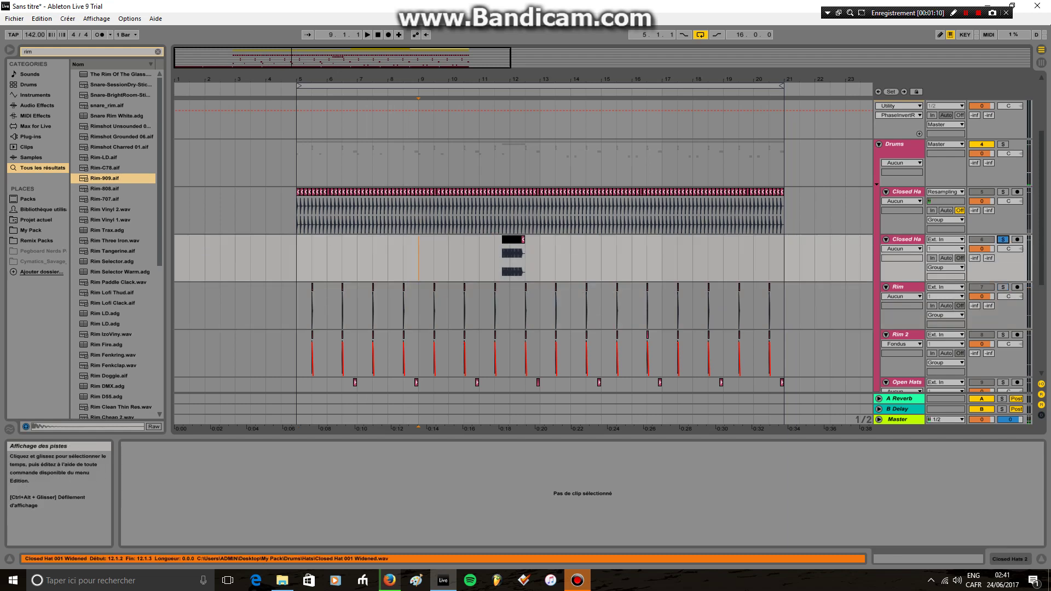
key(space)
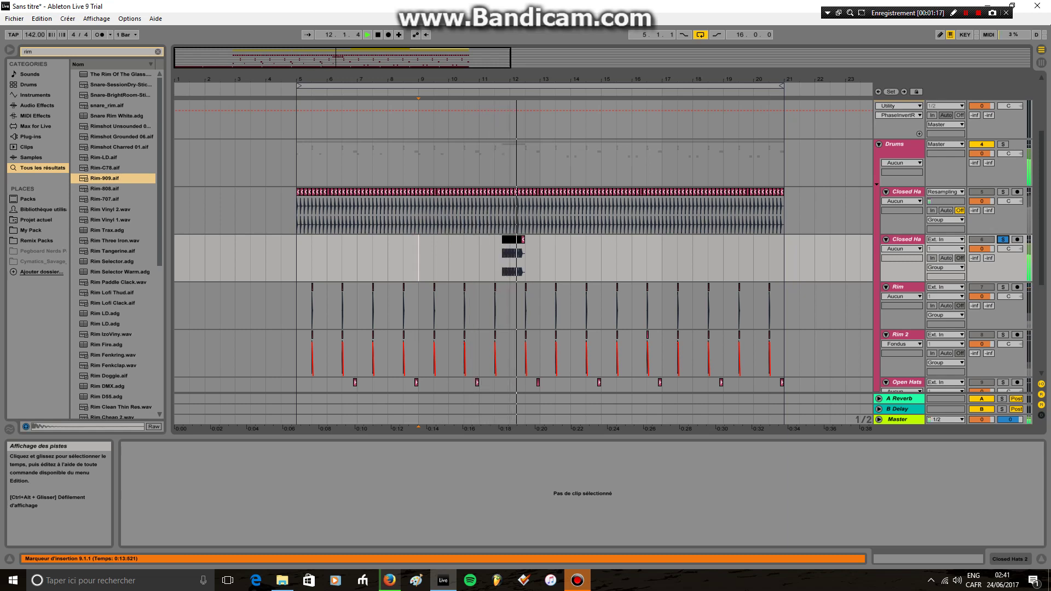
key(space)
Solo the first Closed Hats track and play its continuous pattern from bar 5
scroll(609, 246, up, 2)
key(ctrl+s)
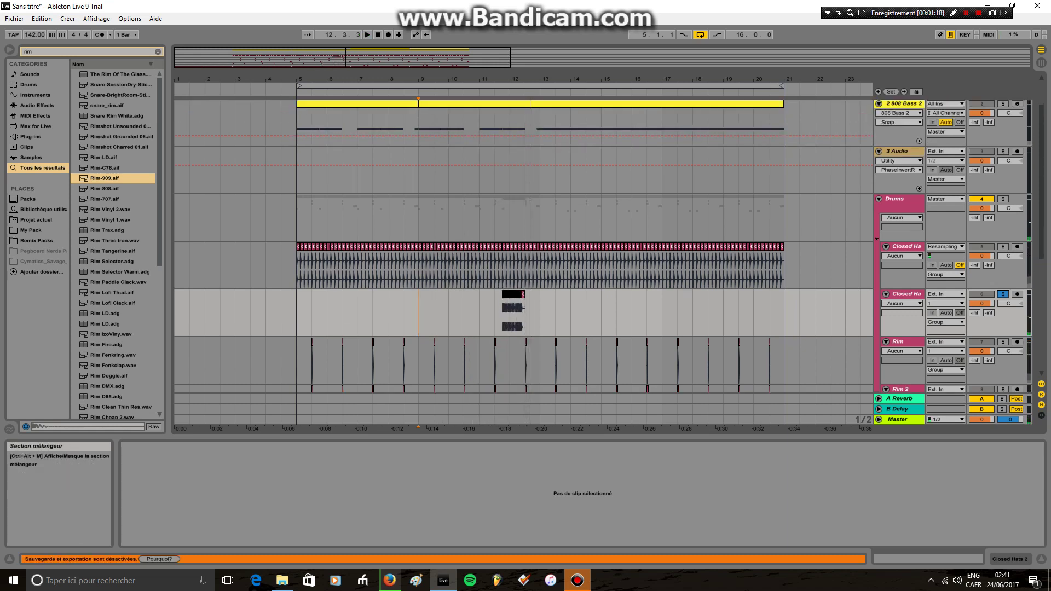
click(1002, 247)
click(297, 268)
key(space)
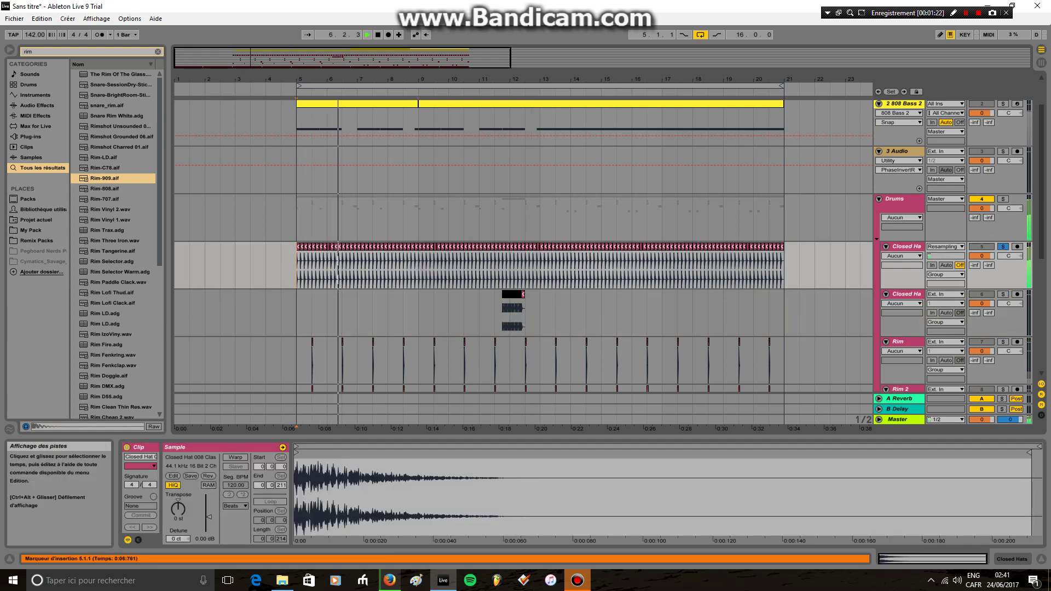
key(ctrl+s)
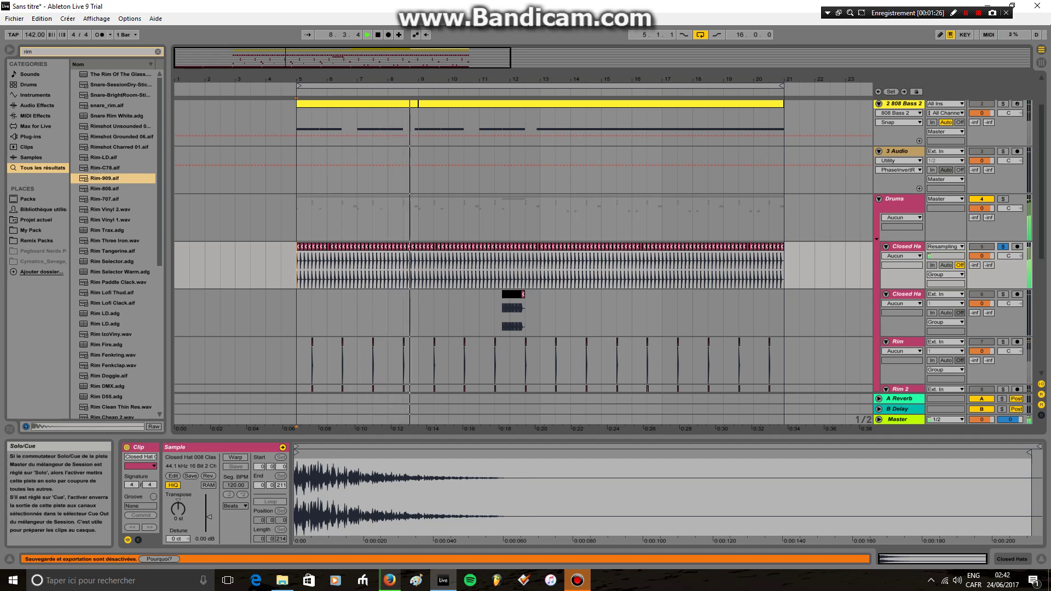
Solo the 808 Bass 2 track, play it from bar 5 and show its instrument device
scroll(601, 246, up, 2)
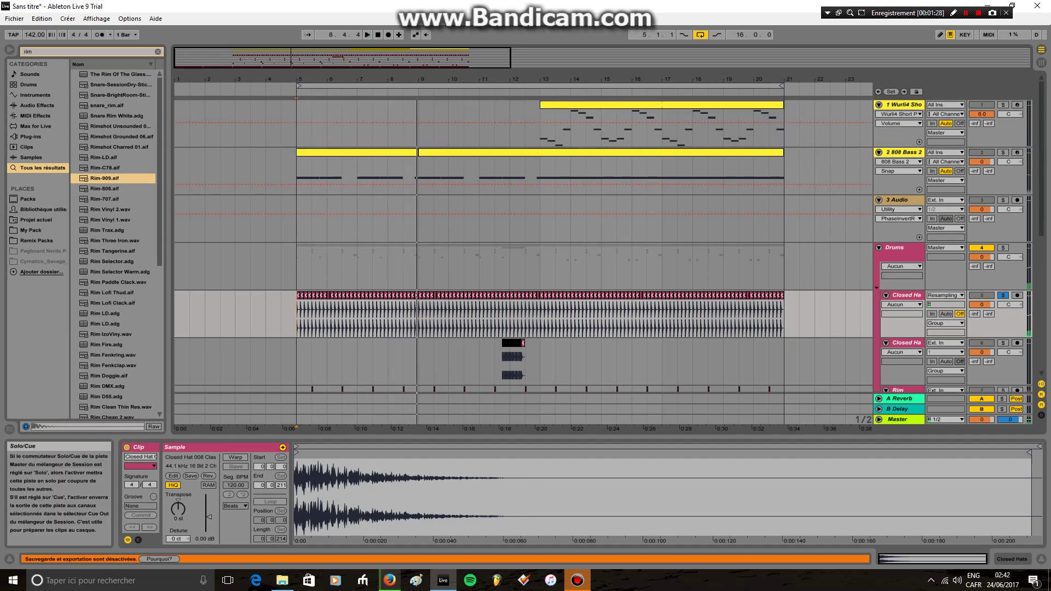
click(297, 174)
key(space)
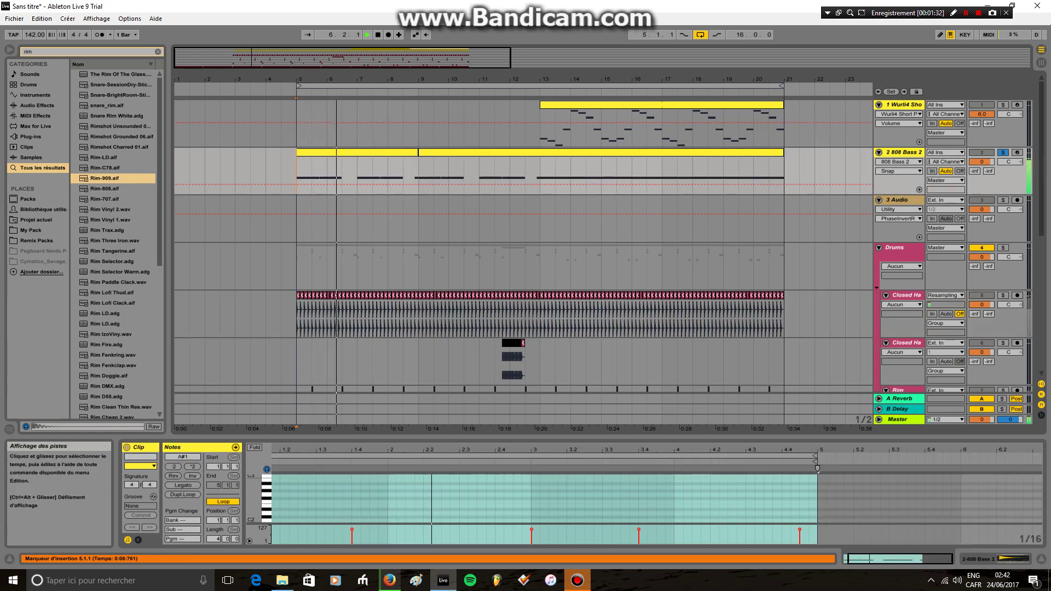
key(ctrl+s)
key(shift+Tab)
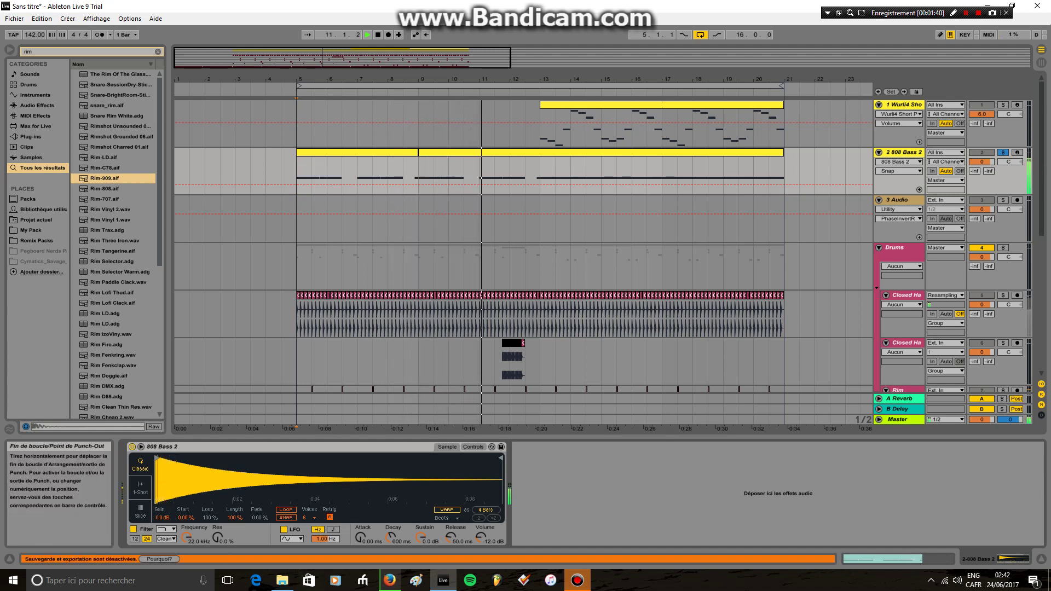
Extend the arrangement loop to a length of 16.2.0 and play the Wurli4 Short Piano track in solo from bar 13
click(781, 86)
drag(782, 86, 797, 86)
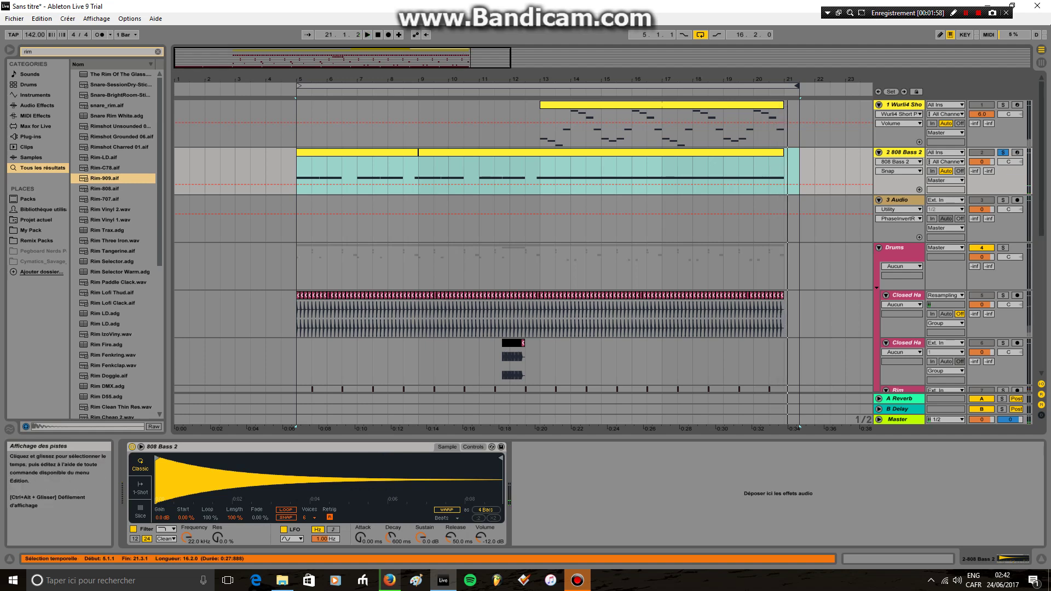
click(541, 126)
click(1003, 104)
key(space)
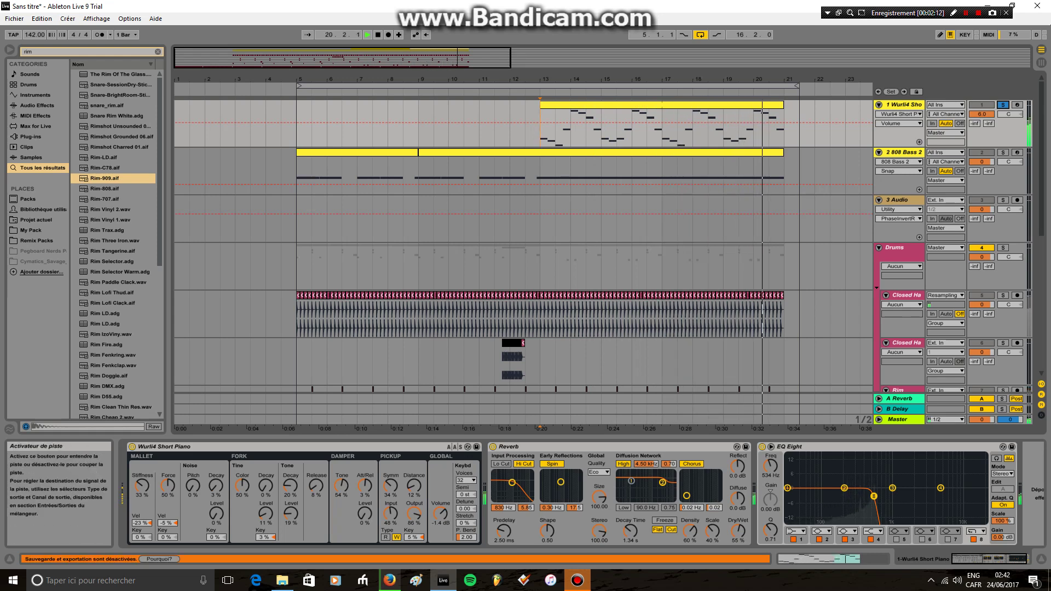
key(space)
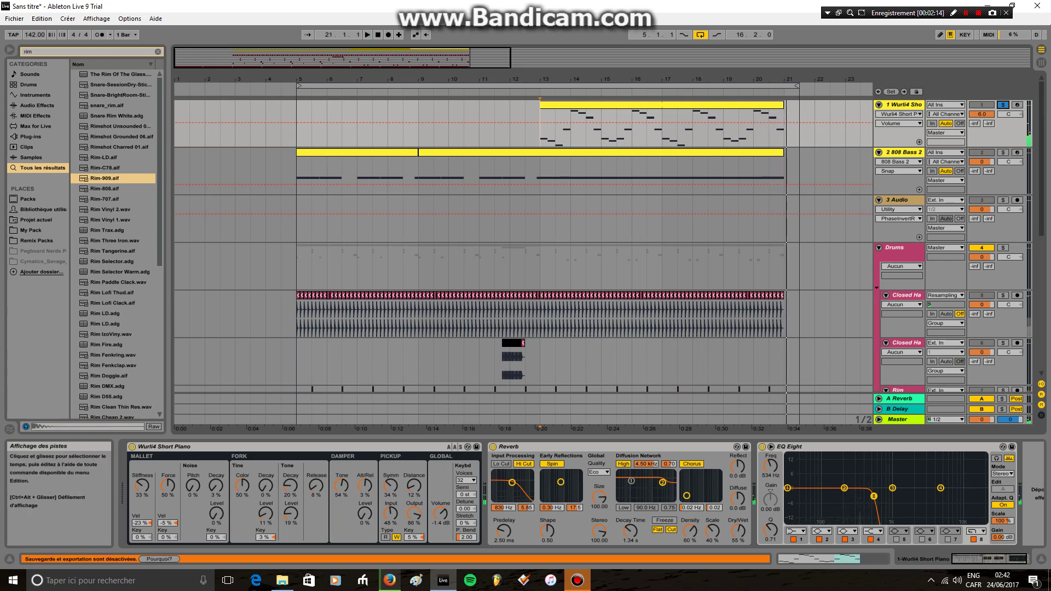
Set the arrangement loop length to 16.0.0 and return the playback position to 1.1.1 with no track soloed
drag(796, 85, 781, 86)
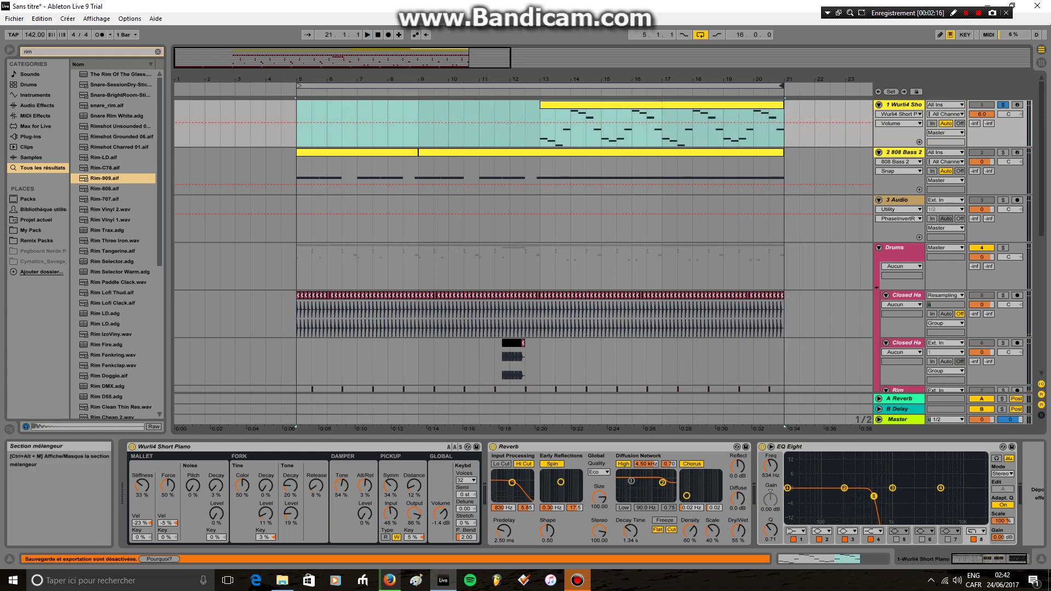
click(377, 34)
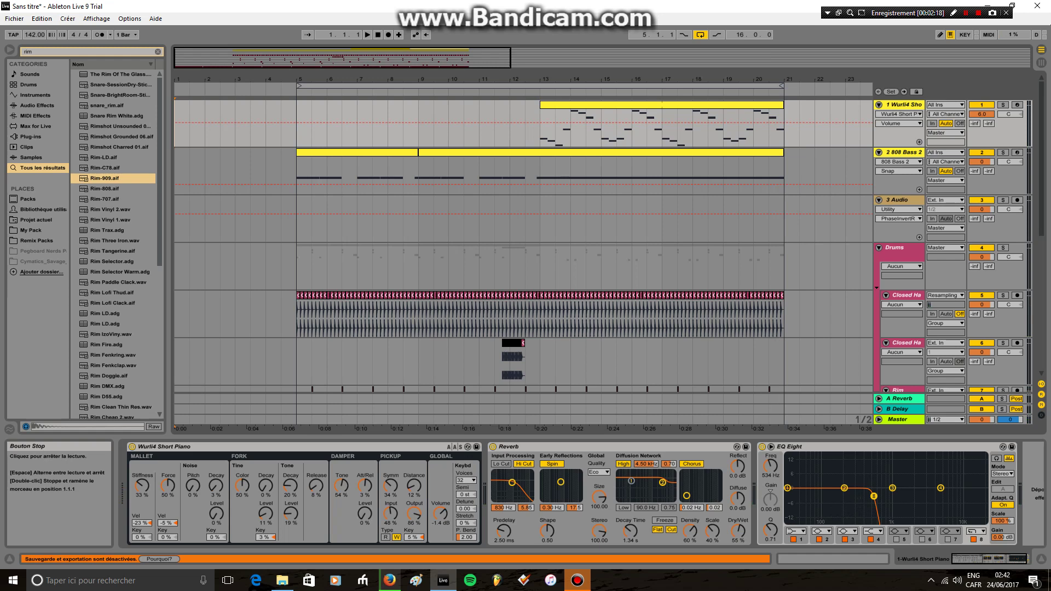
Collapse the Drums group so its individual drum tracks are folded away
scroll(523, 246, down, 10)
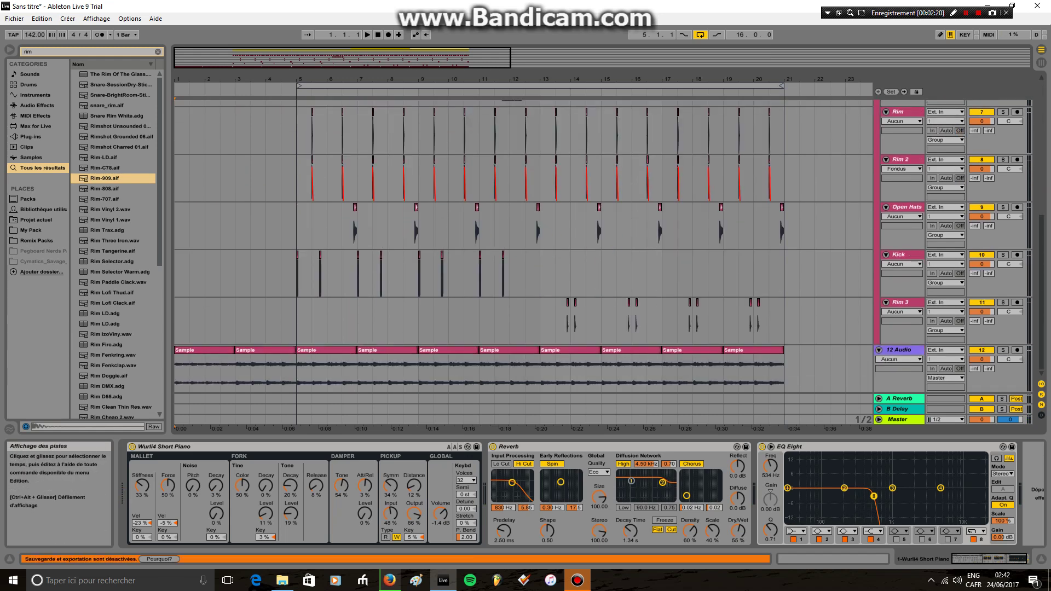
scroll(524, 246, up, 5)
click(879, 143)
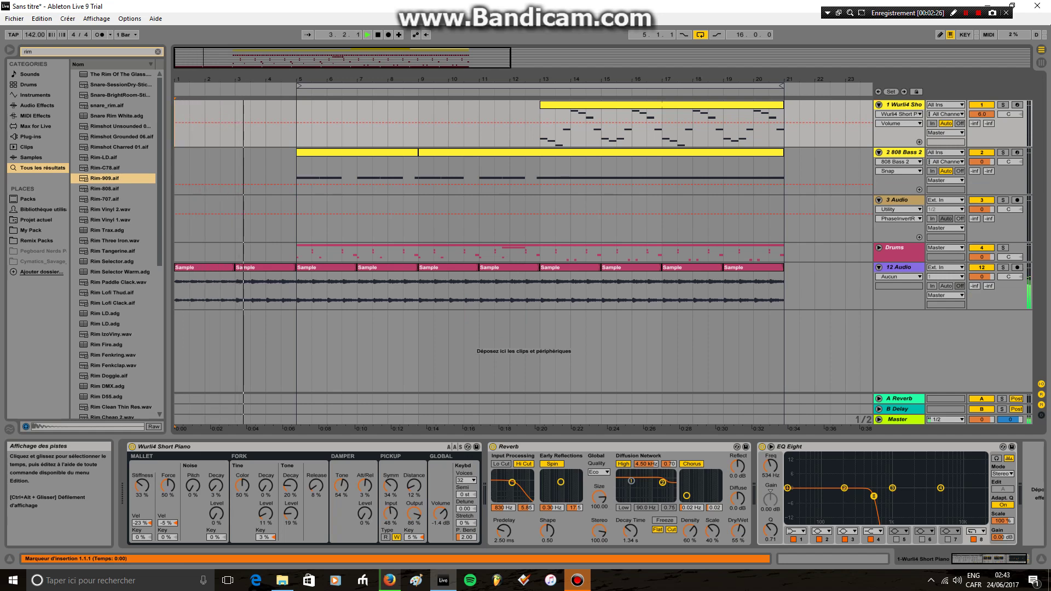
Rename the audio track below the Drums group as Sample
right_click(898, 267)
click(931, 309)
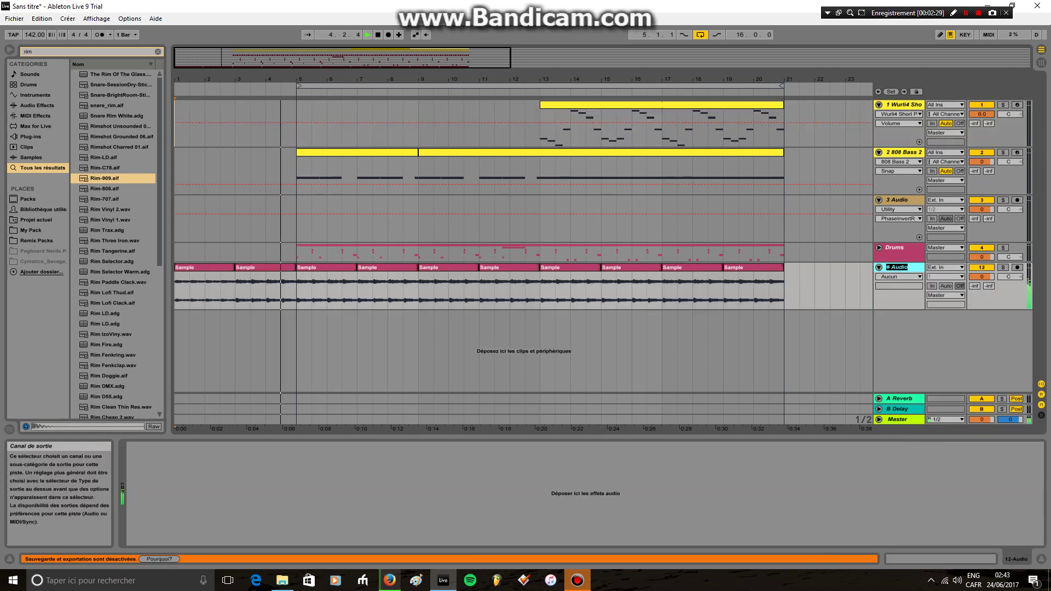
text(Sample)
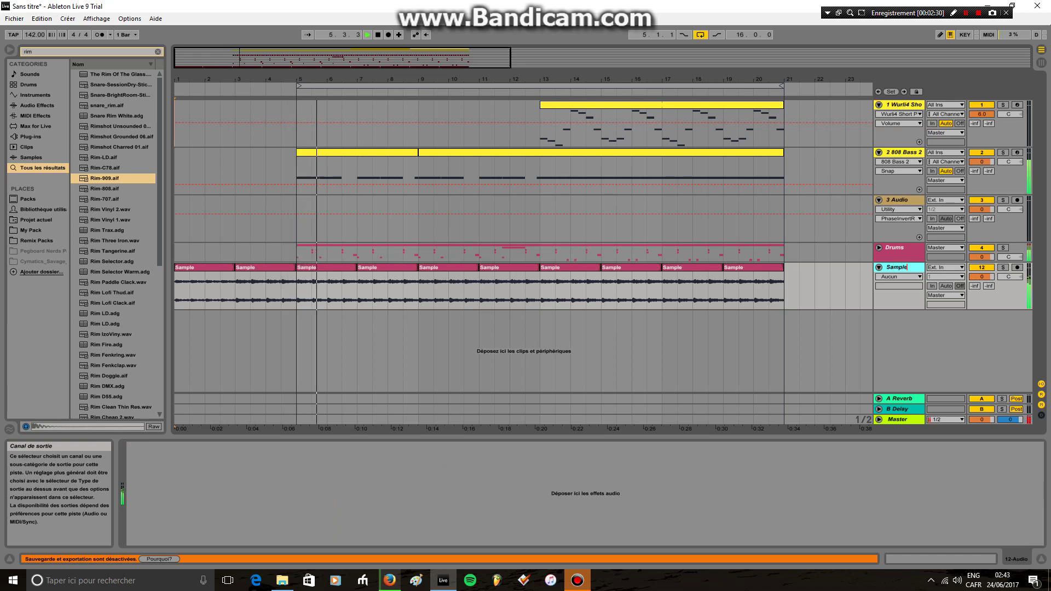
key(Return)
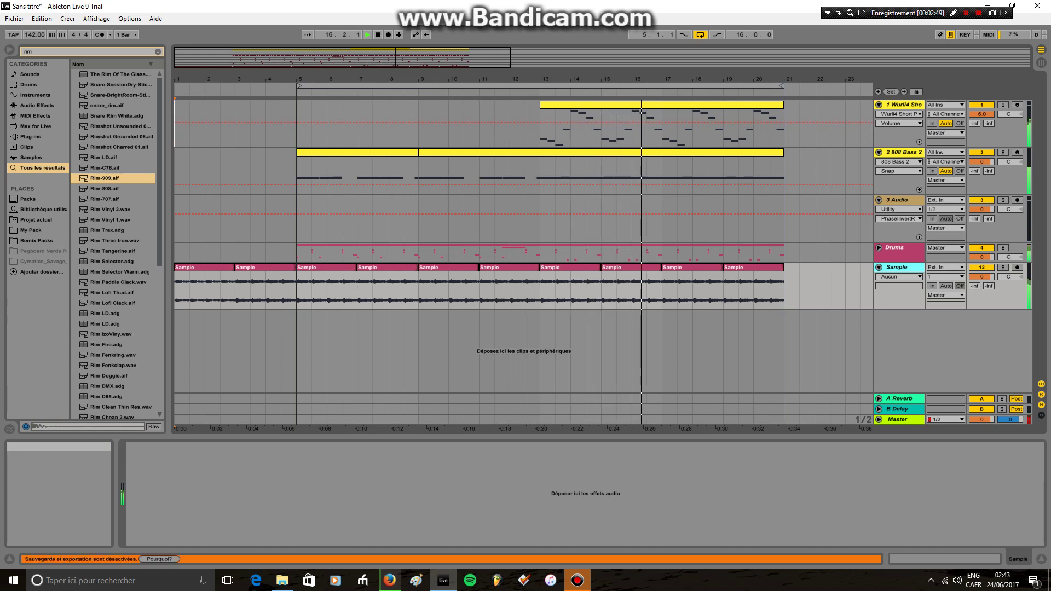
Lower the global volume of the Wurli4 Short Piano instrument to -4.6 dB
click(900, 105)
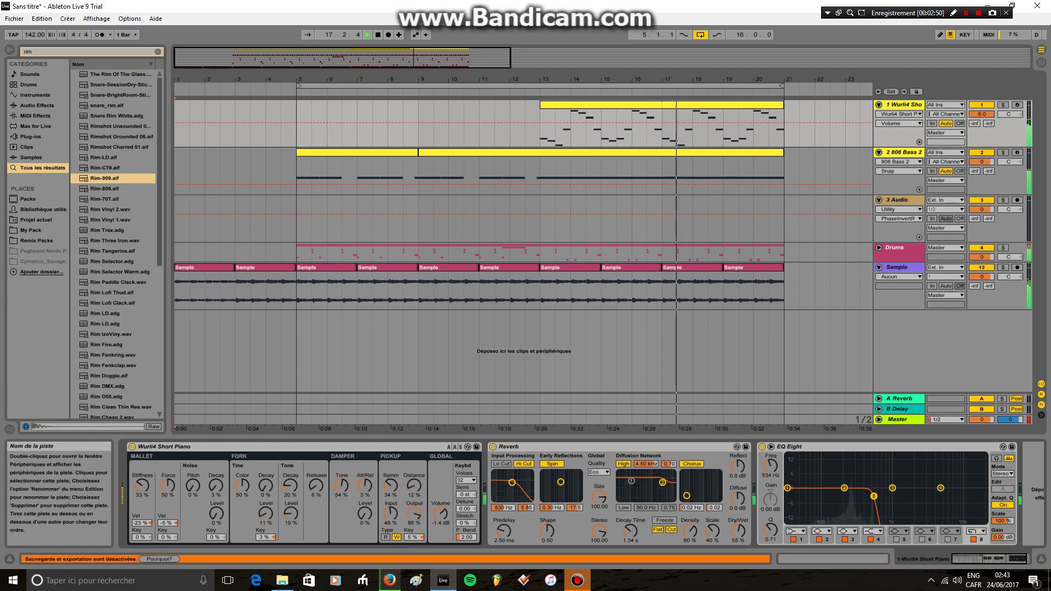
drag(440, 513, 440, 521)
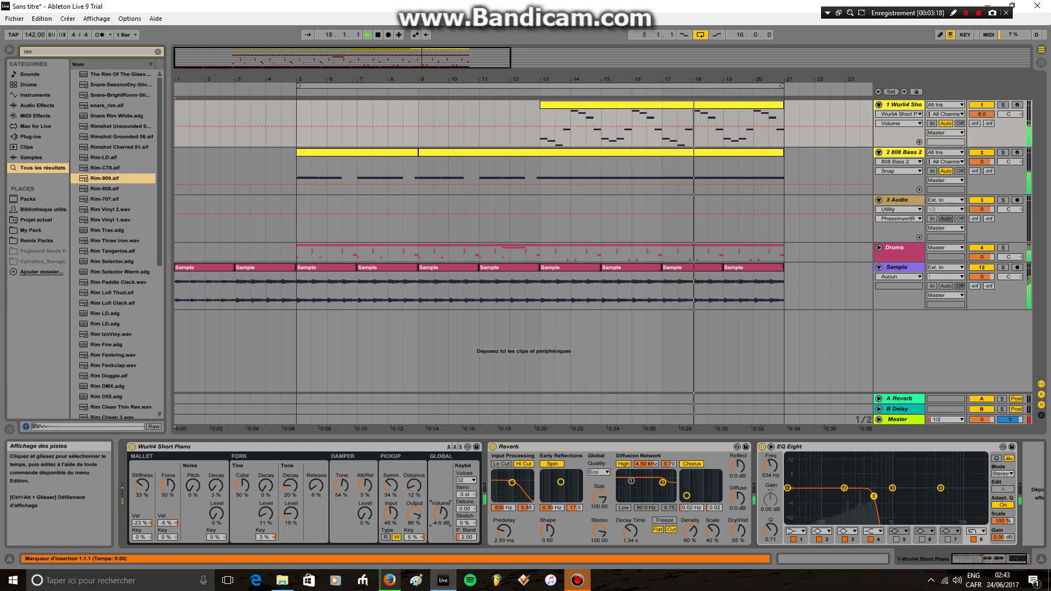
key(ctrl+s)
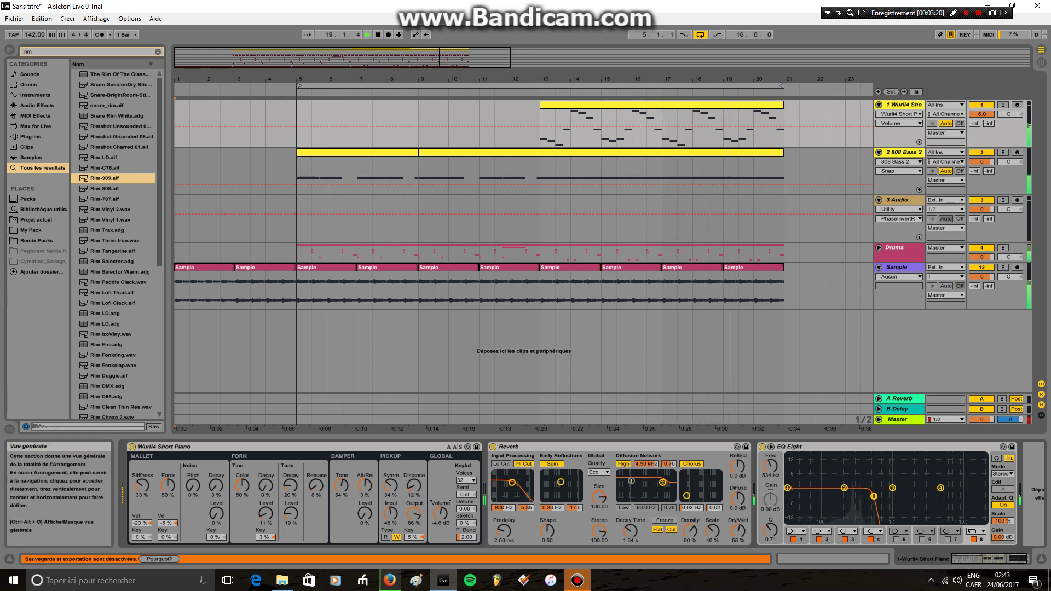